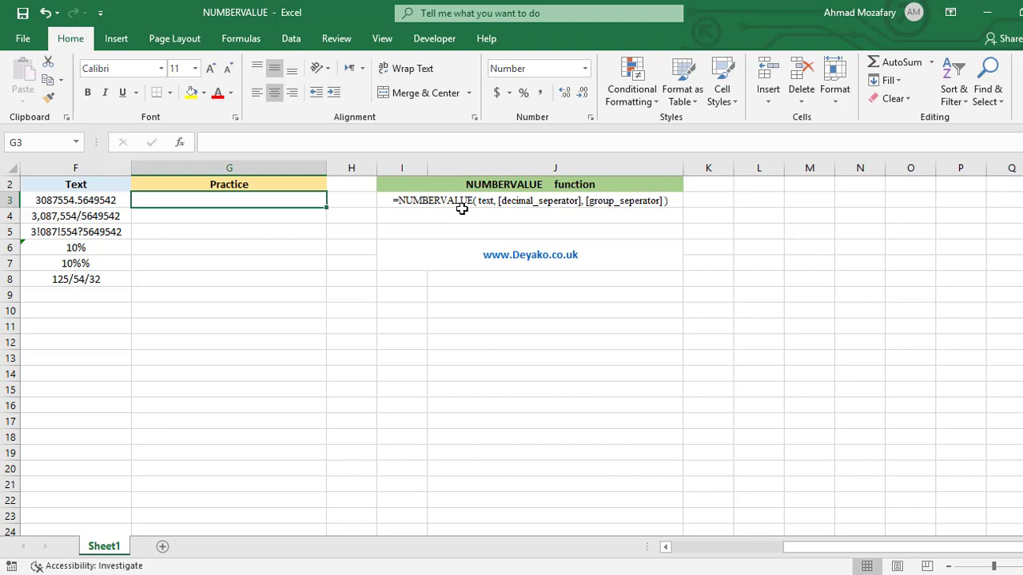
Review the text entries in F3 and F4 and the NUMBERVALUE syntax note.
click(102, 198)
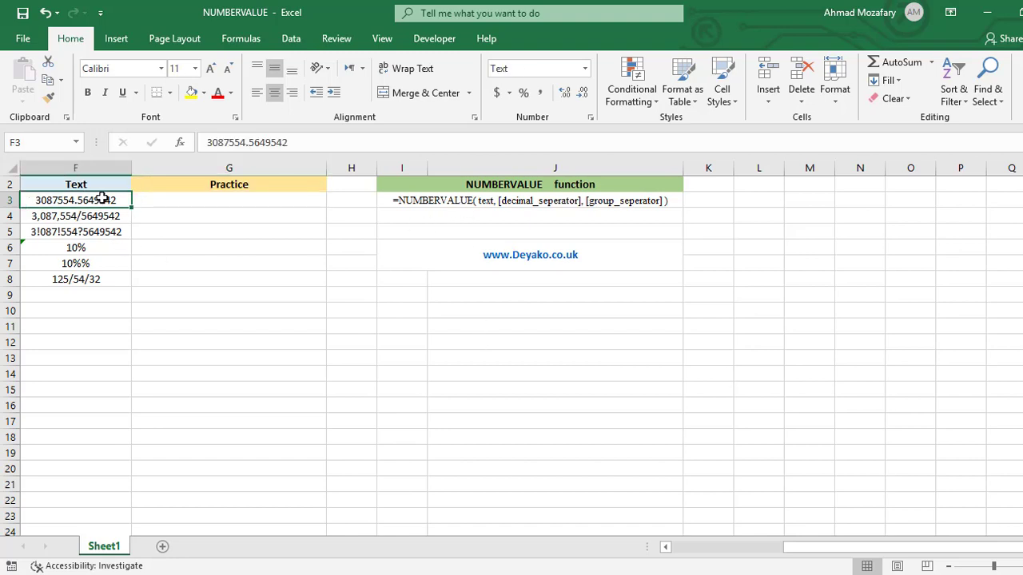
click(240, 198)
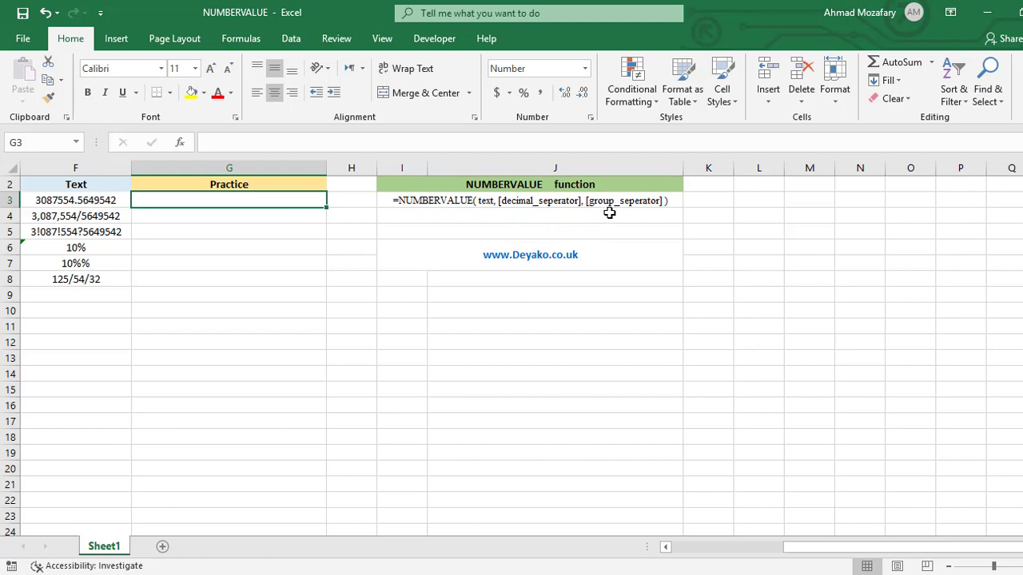
click(606, 201)
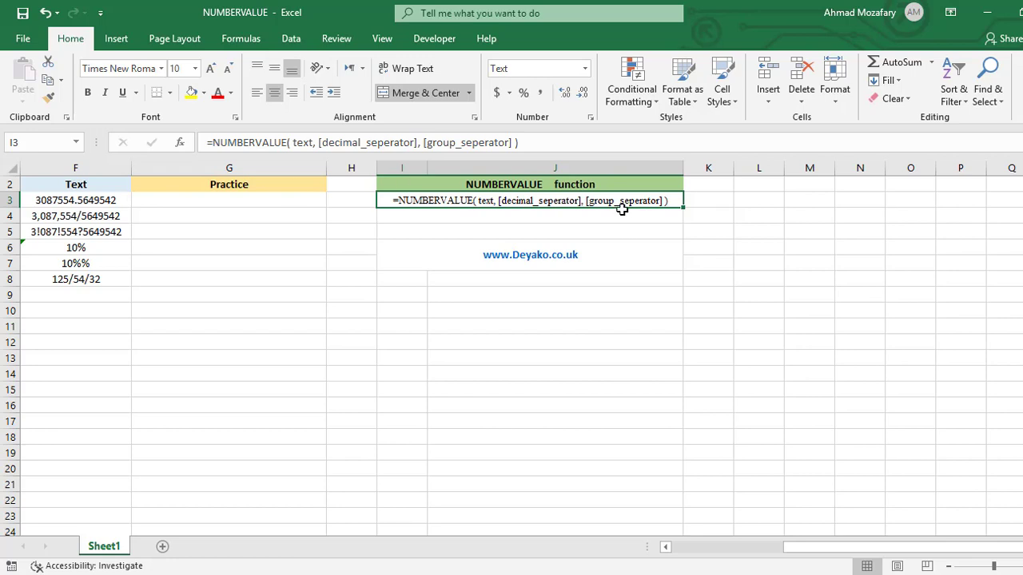
click(118, 216)
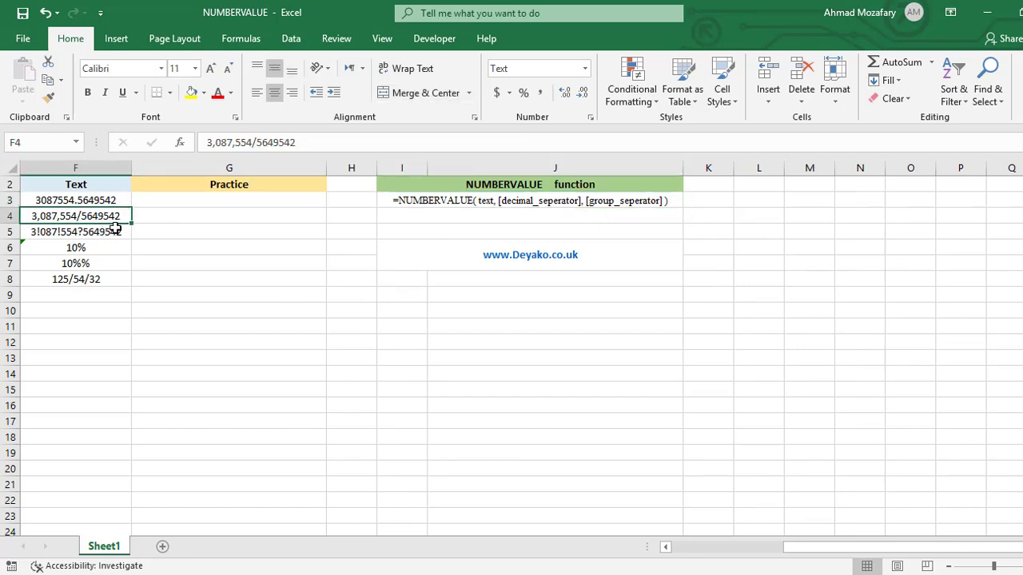
Enter =NUMBERVALUE(F3) in G3, returning 3087554.5649542, and compare it with F3's text.
click(231, 201)
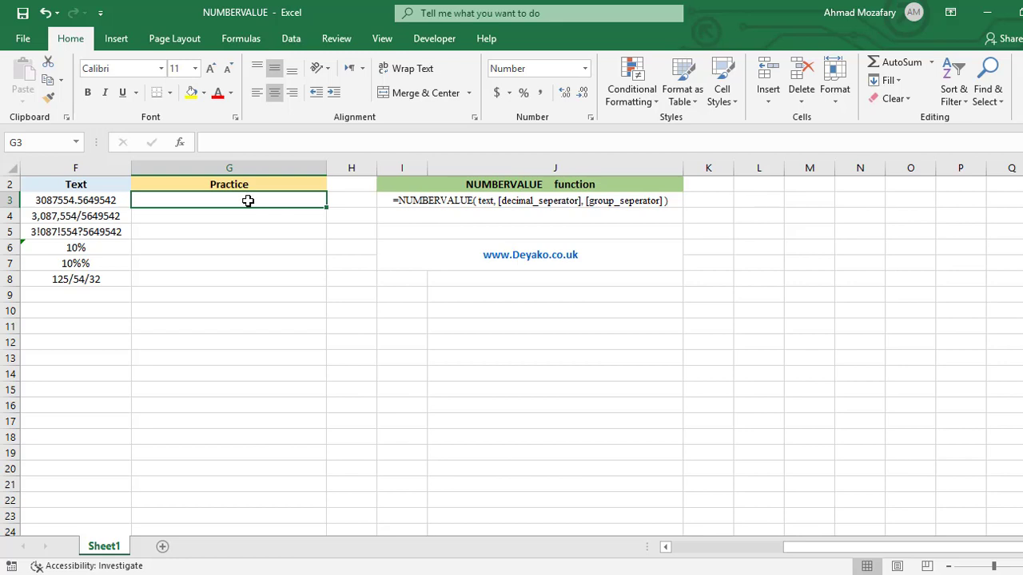
text(=NUMBERVALUE()
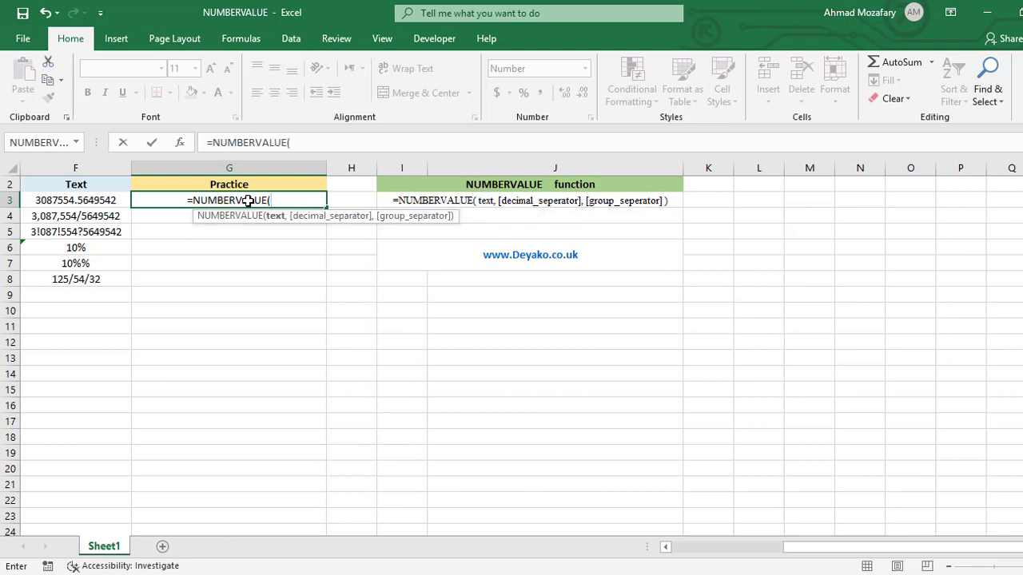
text(F3))
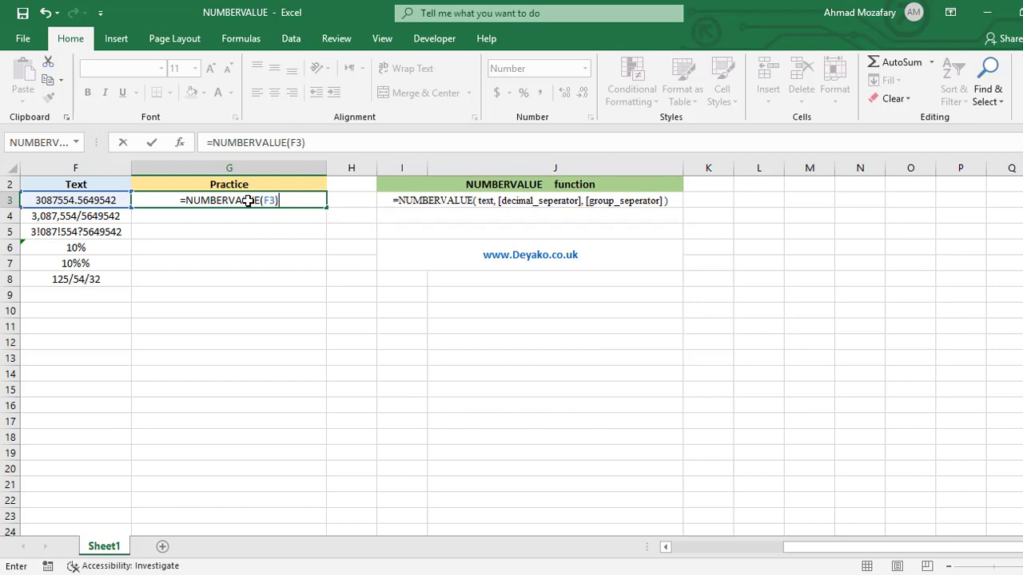
key(Return)
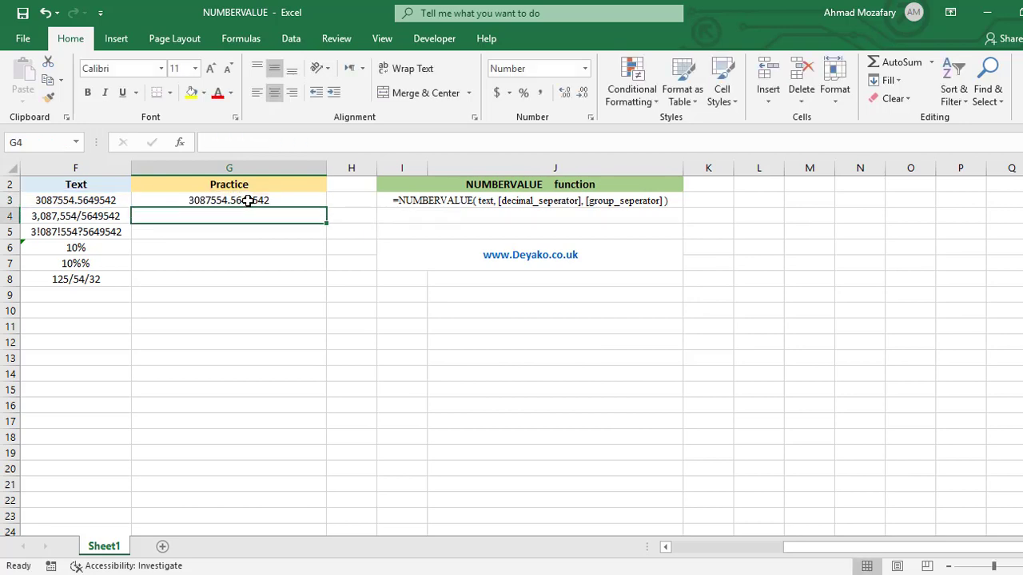
click(114, 200)
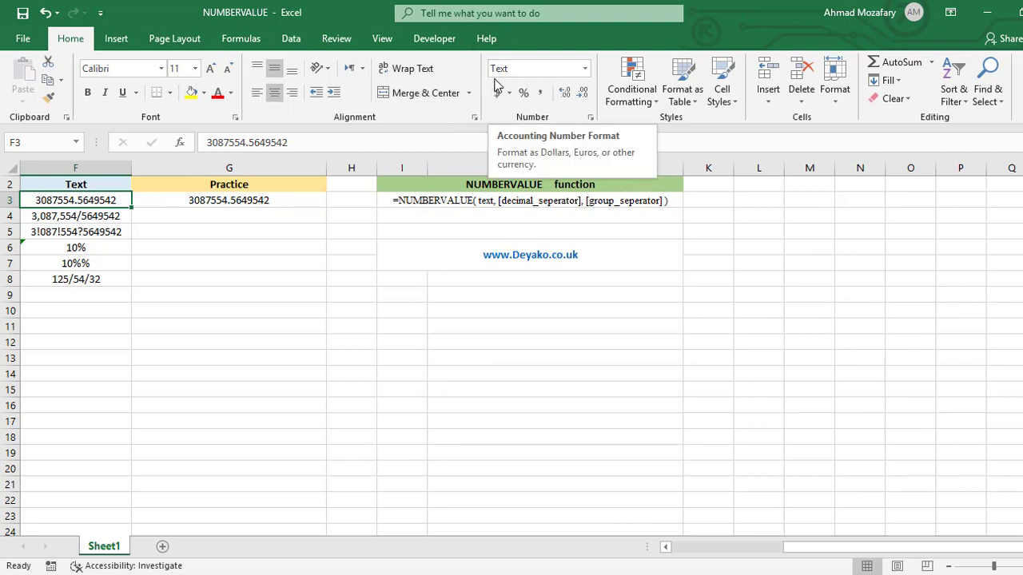
click(196, 201)
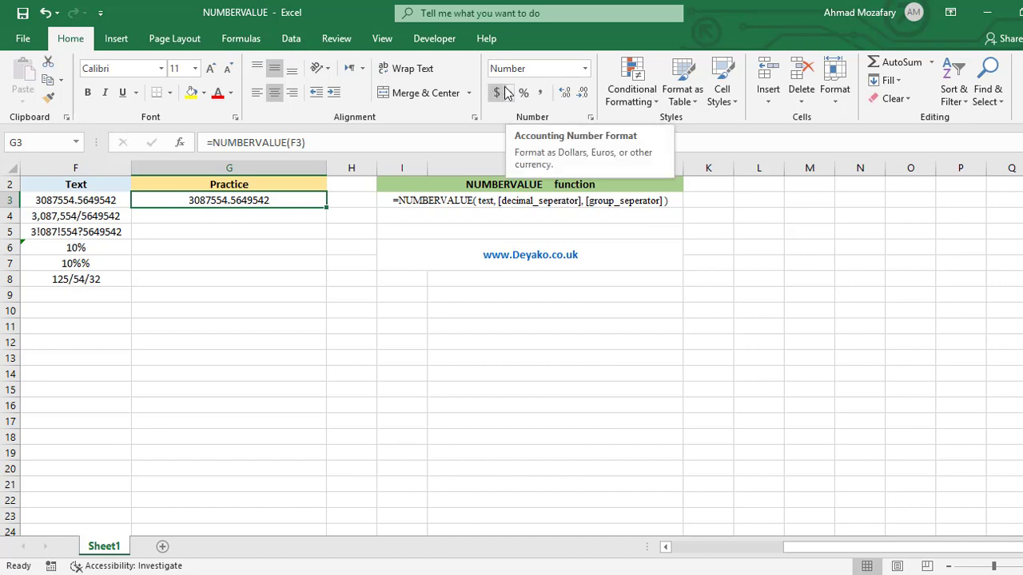
click(227, 214)
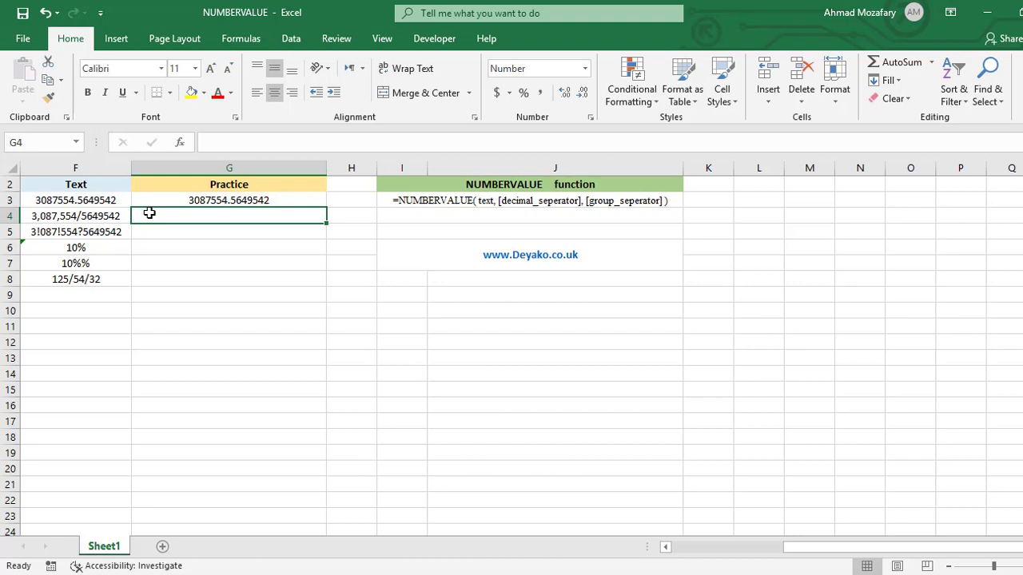
Enter =NUMBERVALUE(F4,"/") in G4 to convert 3,087,554/5649542, then review G4 and F5.
text(=)
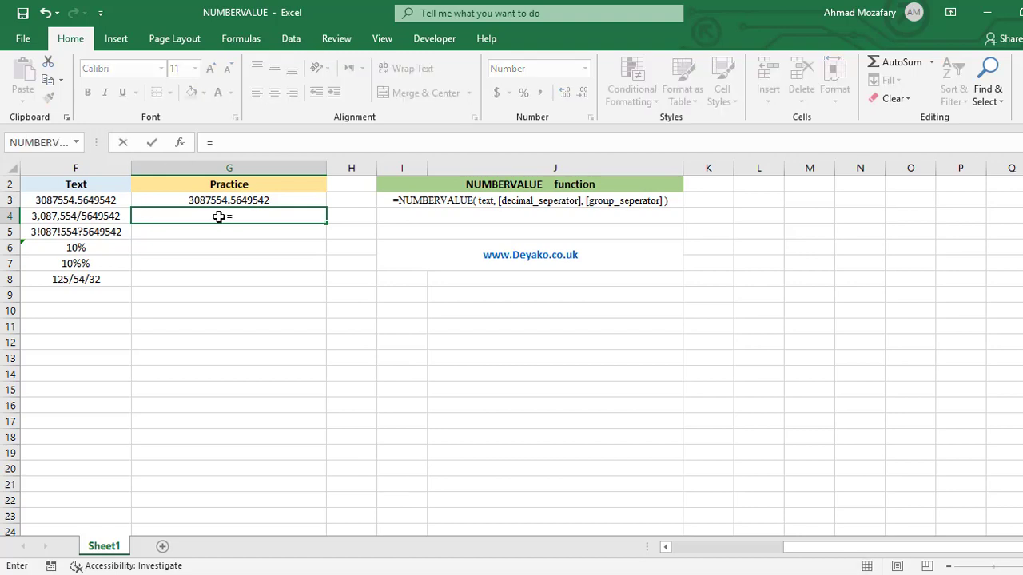
text(NUMBERVA)
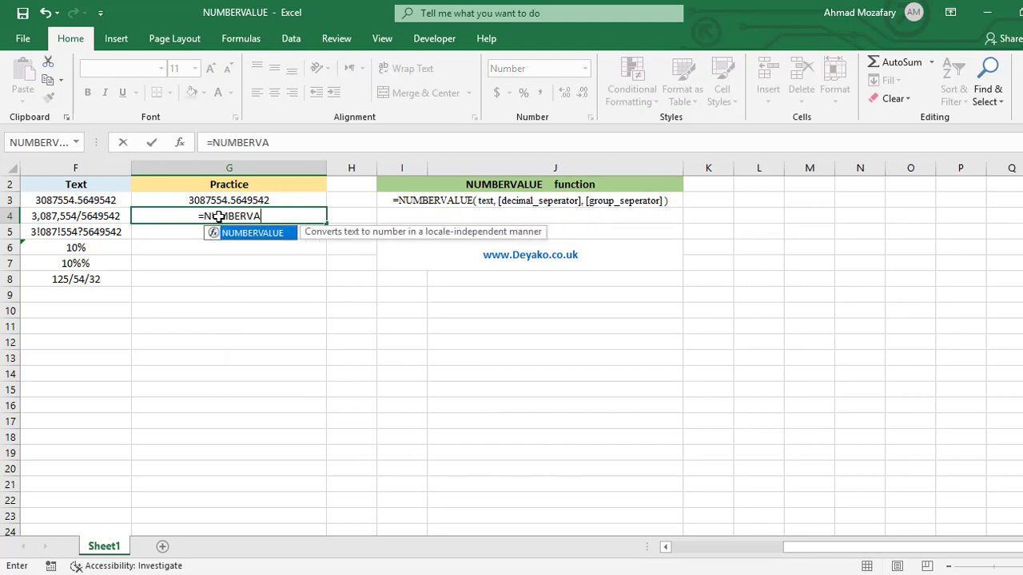
text(LUE(F4,)
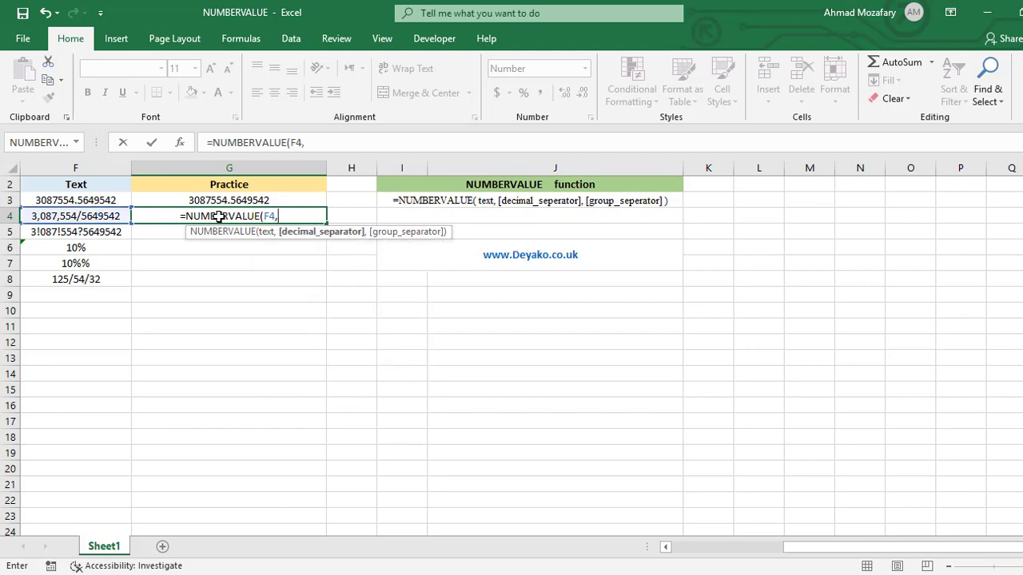
text(")
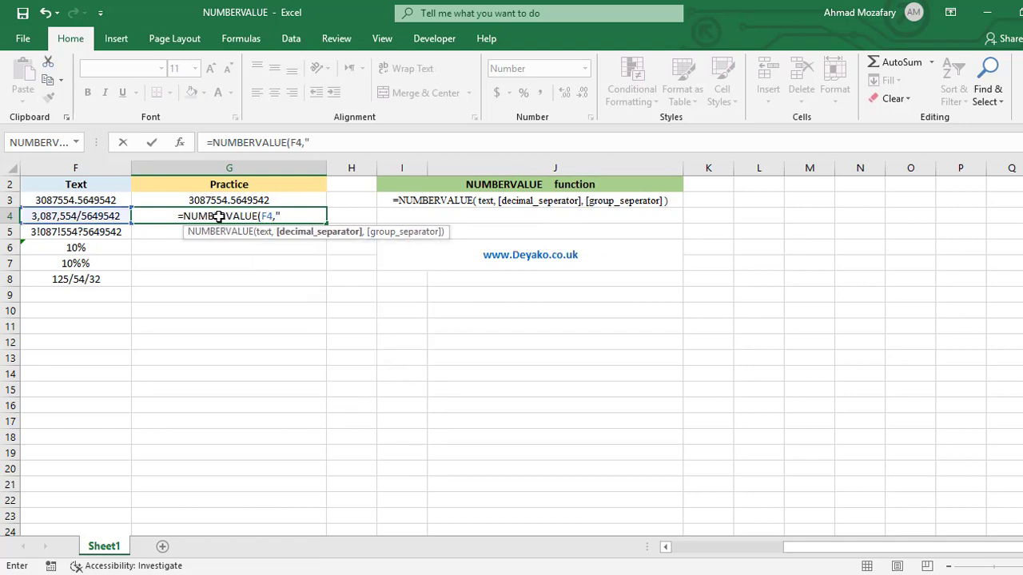
text(/)
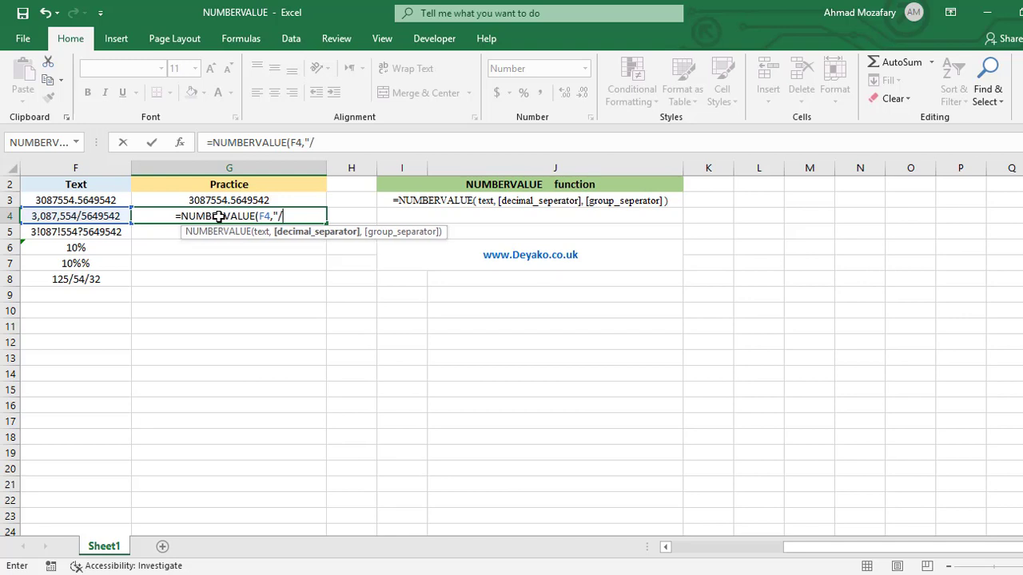
text(")
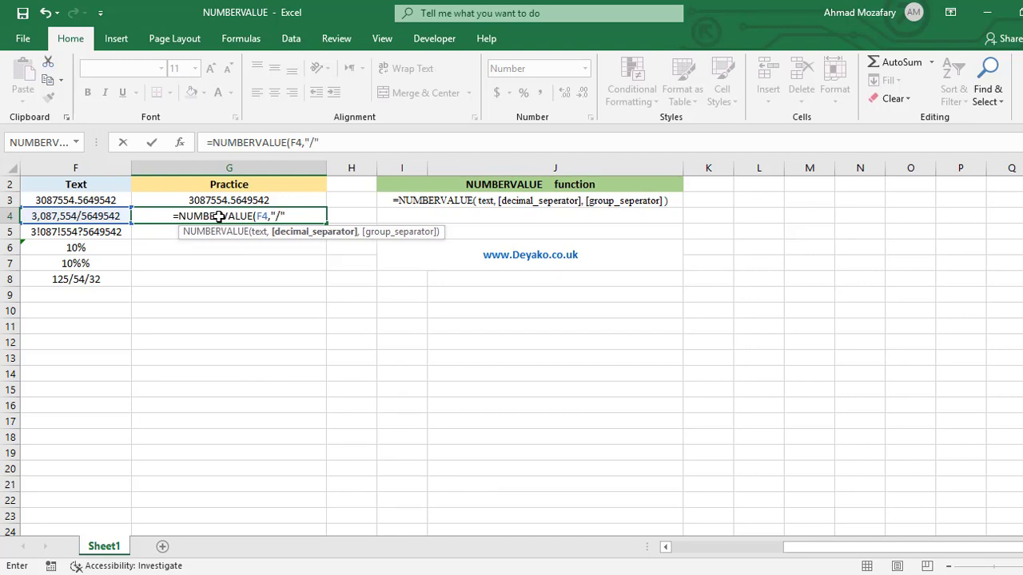
text())
key(Return)
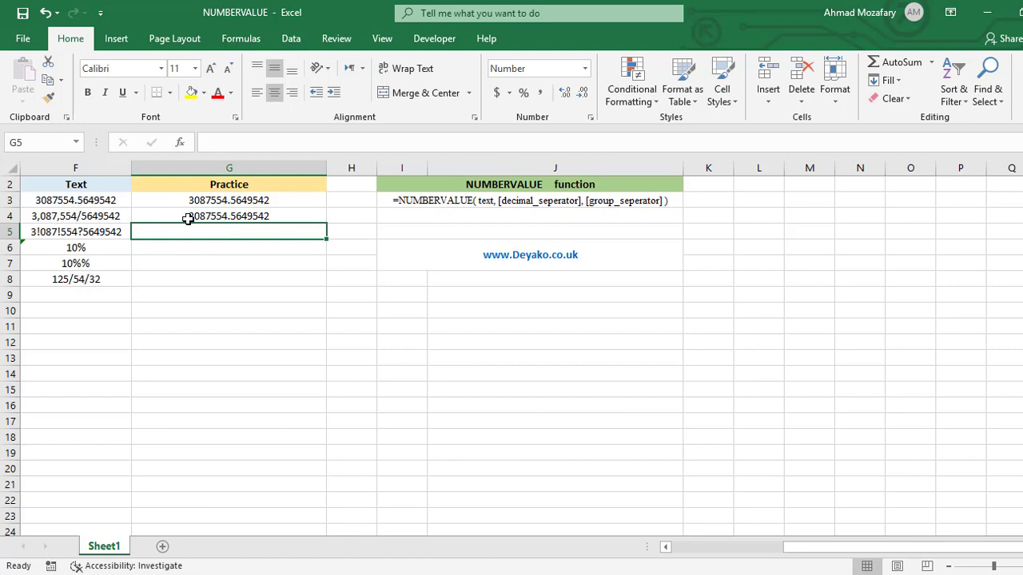
click(294, 219)
click(137, 231)
click(127, 233)
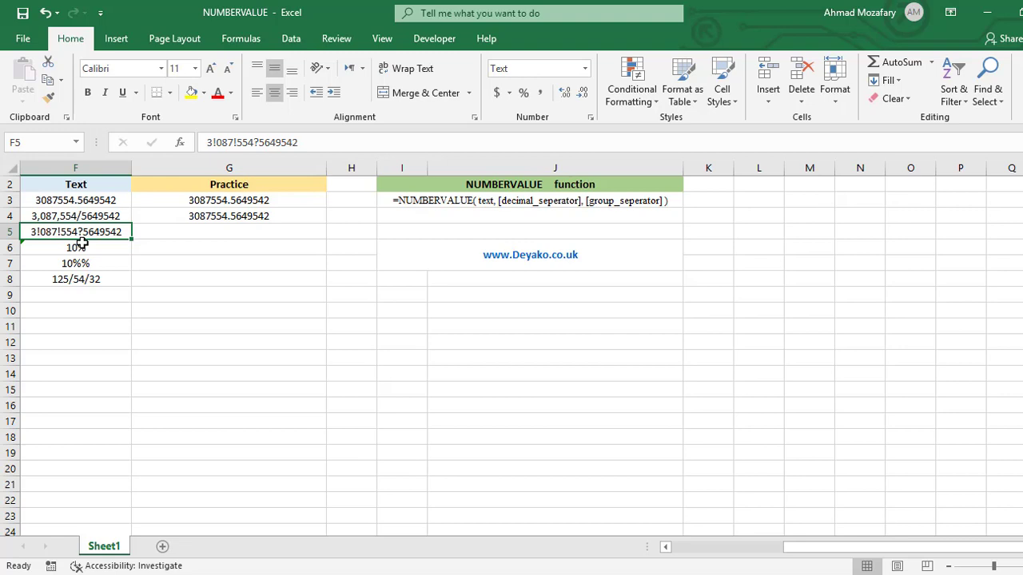
Enter =NUMBERVALUE(F5,"?","!") in G5, turning 3!087!554?5649542 into 3087554.5649542.
click(182, 230)
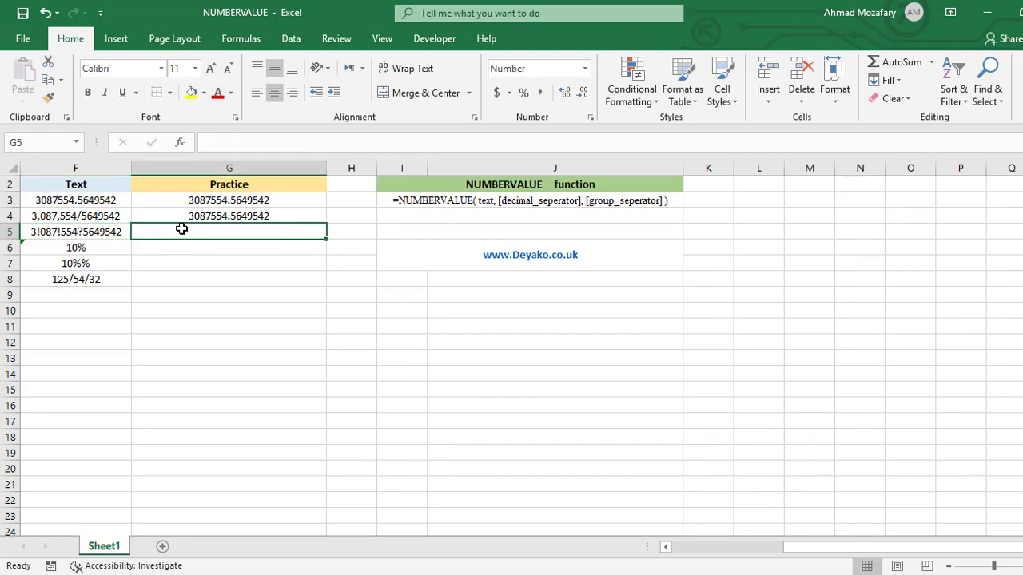
text(=)
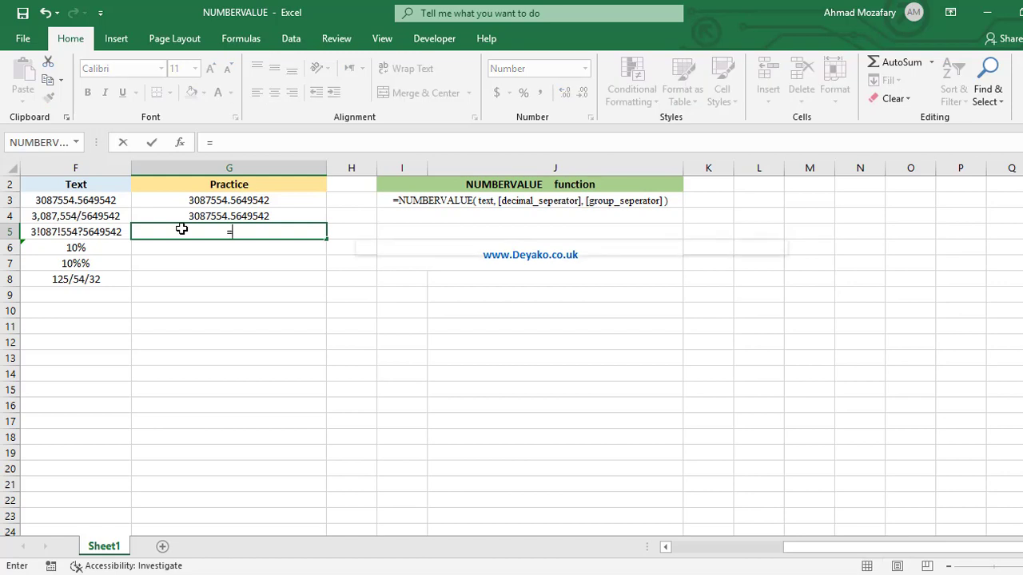
text(NUMBERVA)
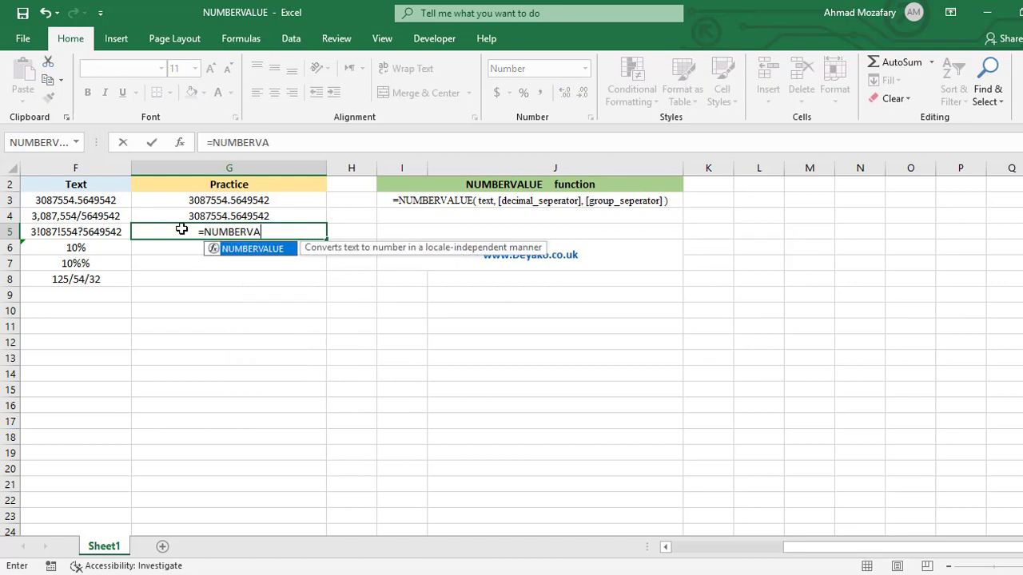
text(LUE()
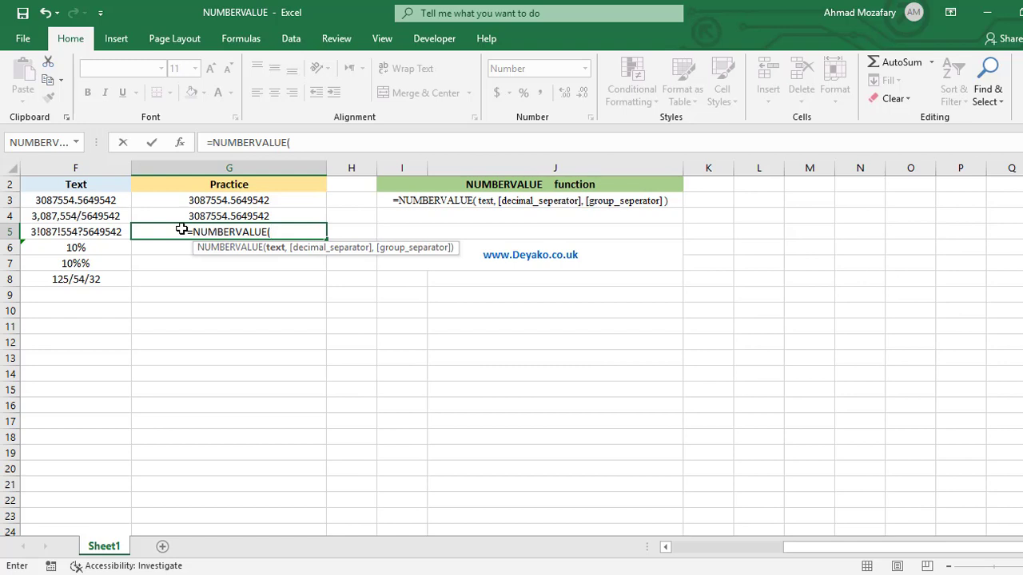
text(F5,")
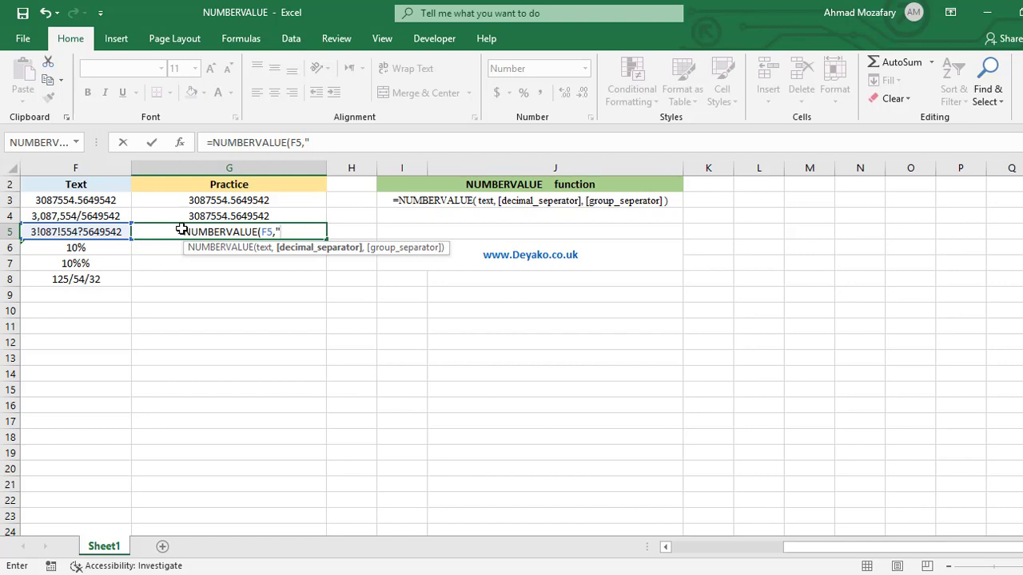
text(?",)
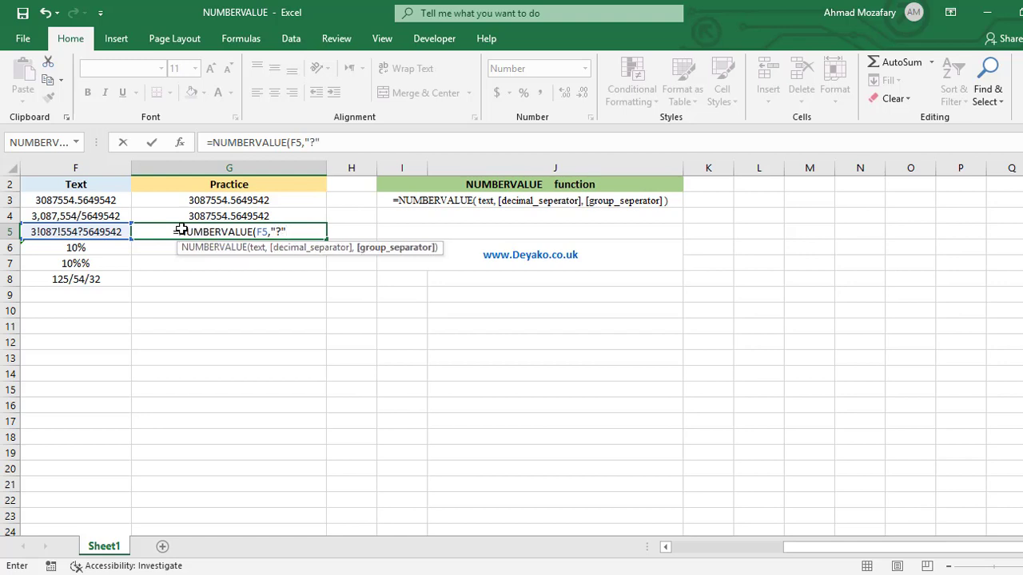
text(")
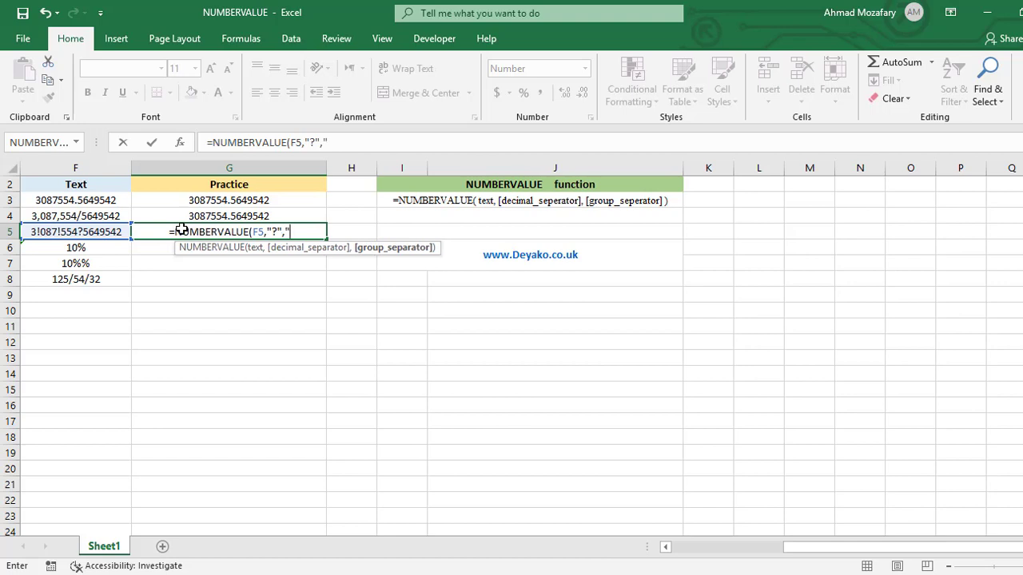
text(!)
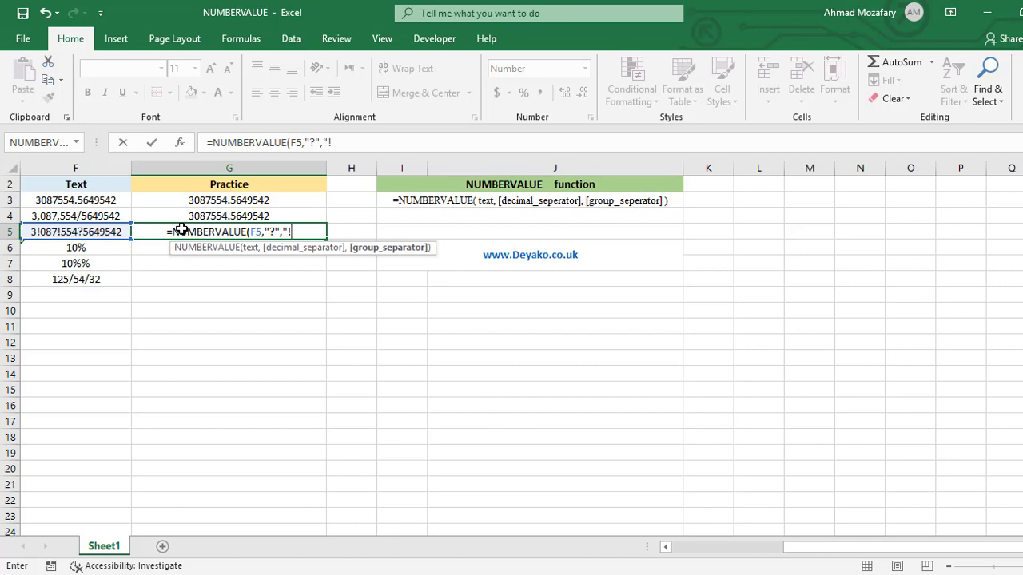
text("))
key(Return)
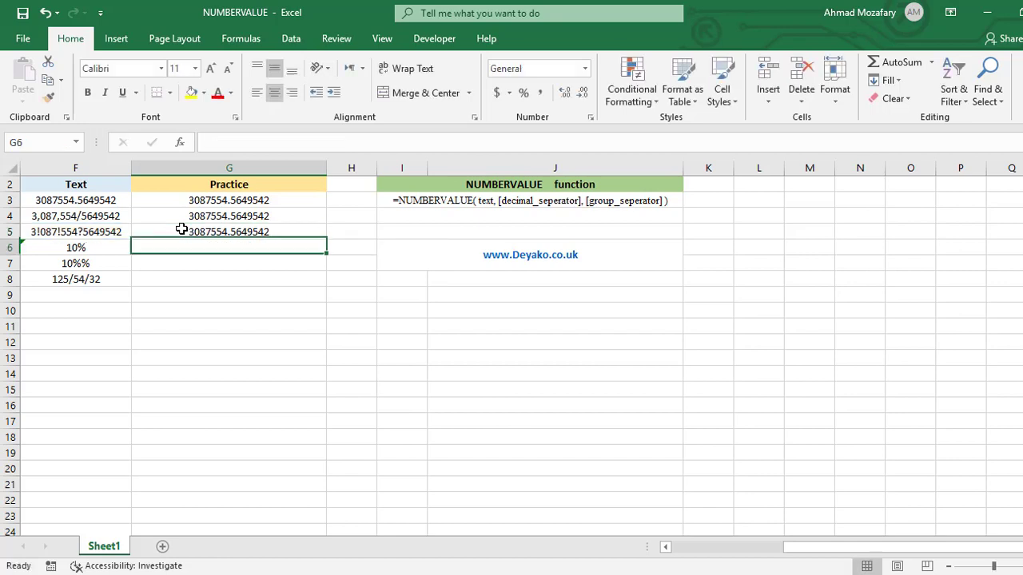
click(171, 228)
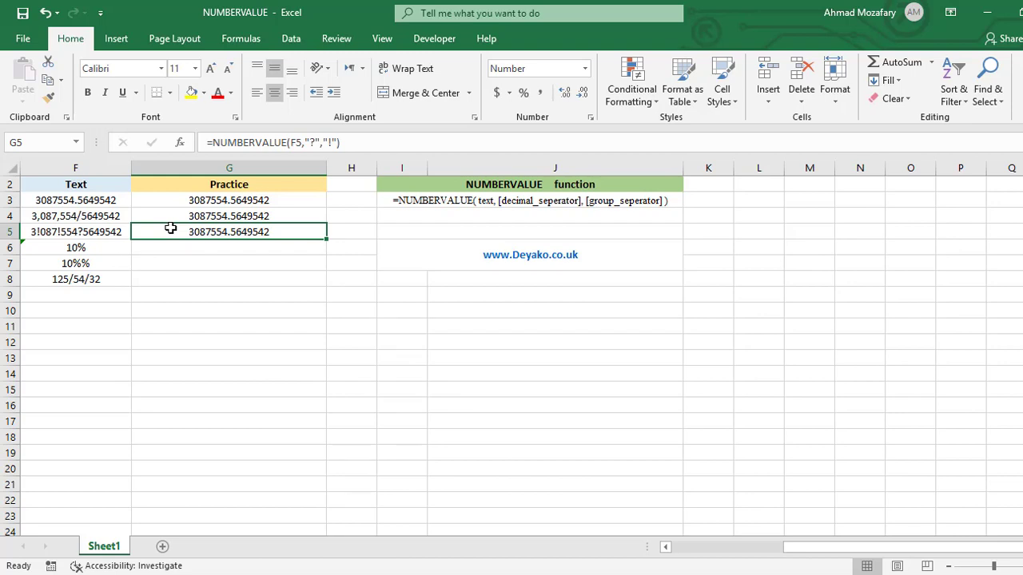
click(114, 249)
click(208, 249)
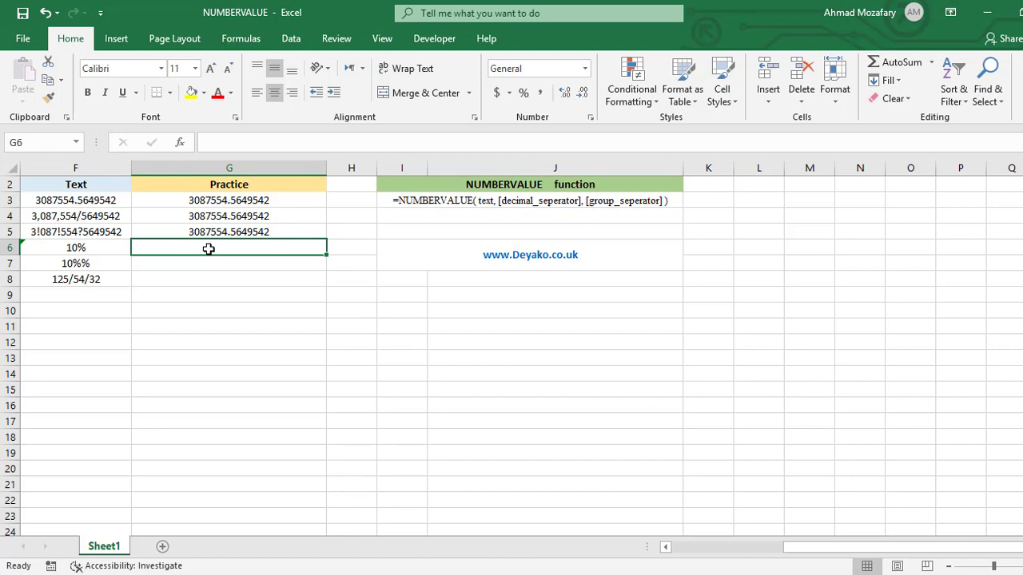
Enter =NUMBERVALUE(F6) in G6 so the 10% text becomes 0.1.
text(=)
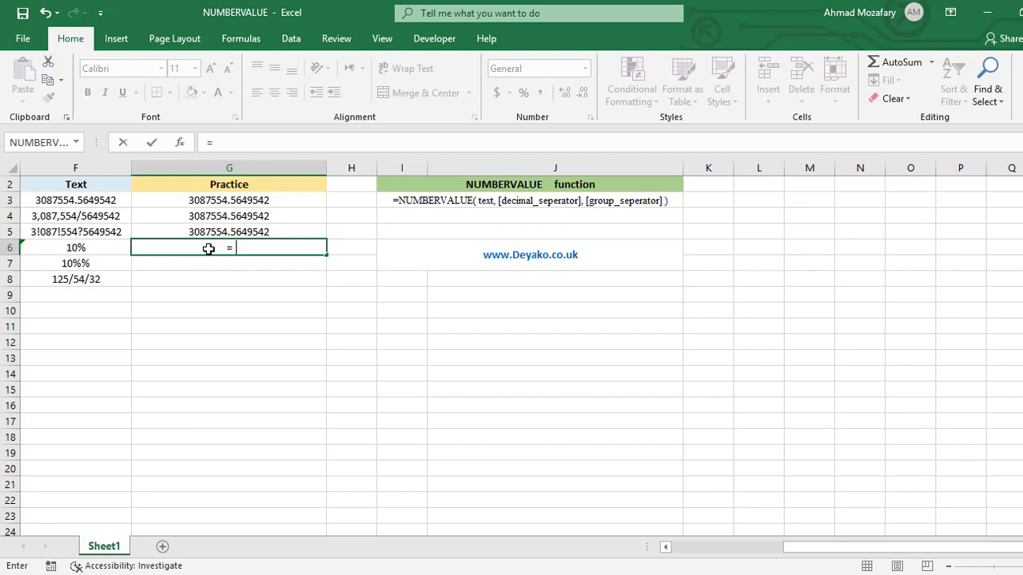
text(NUMBERVALUE)
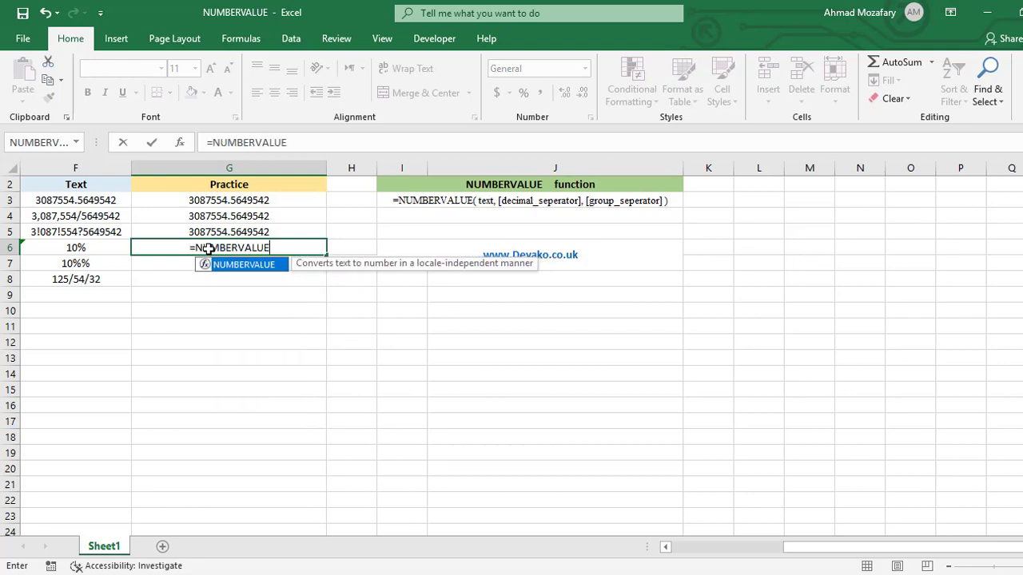
text((F6))
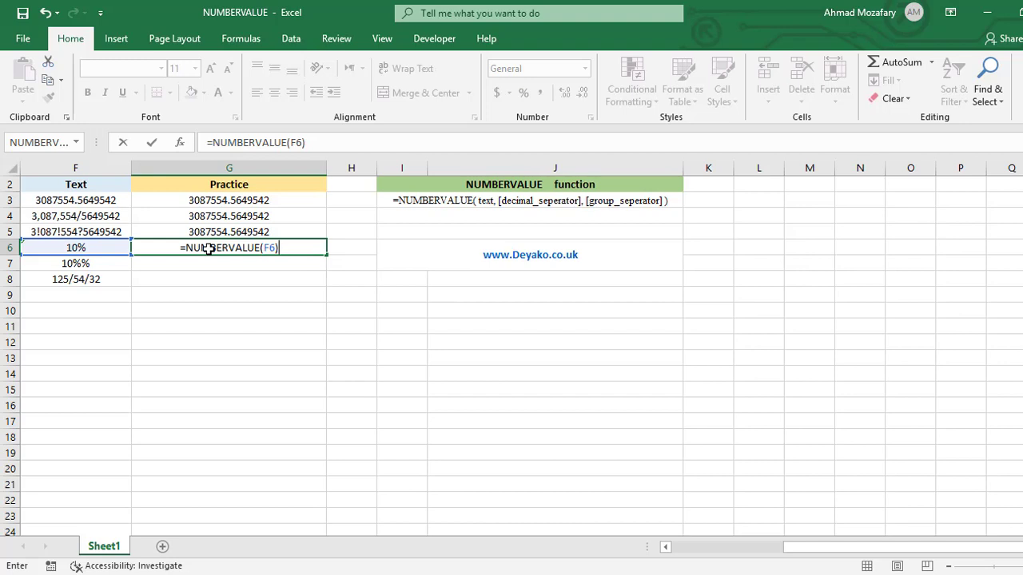
key(Return)
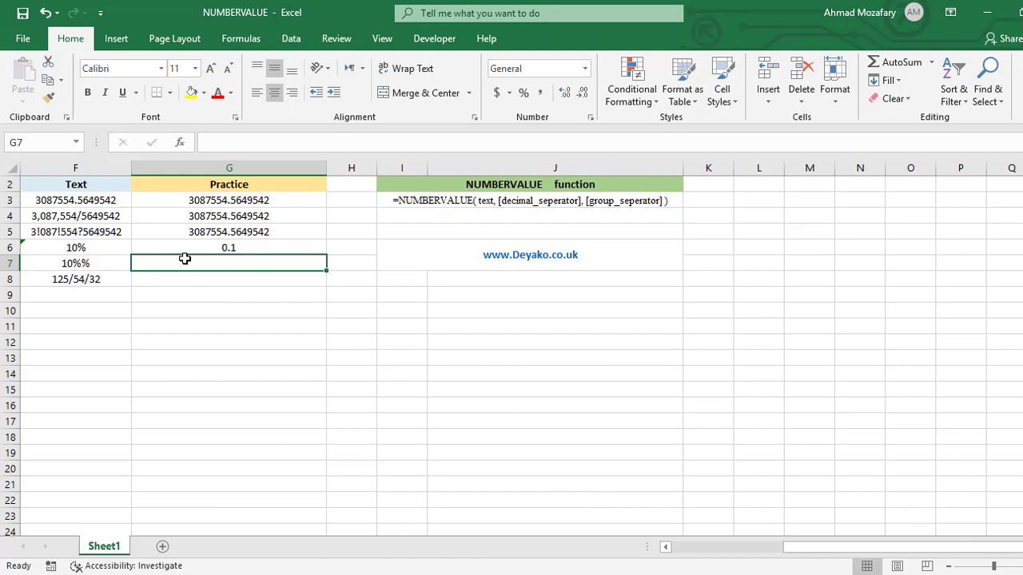
Enter =NUMBERVALUE(F7) in G7, turning 10%% into 0.001, then inspect F8.
text(=N)
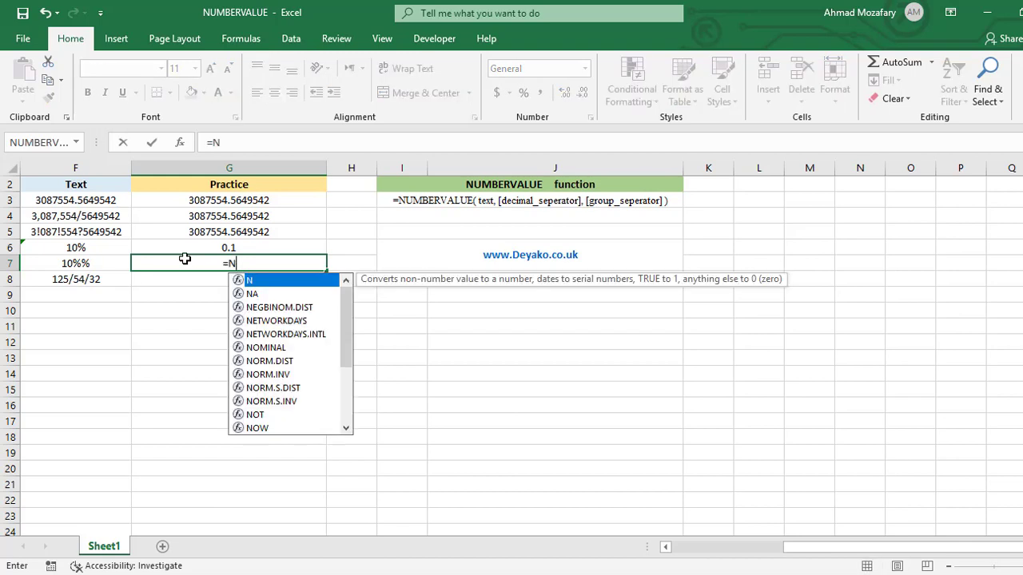
text(UMBERVALUE()
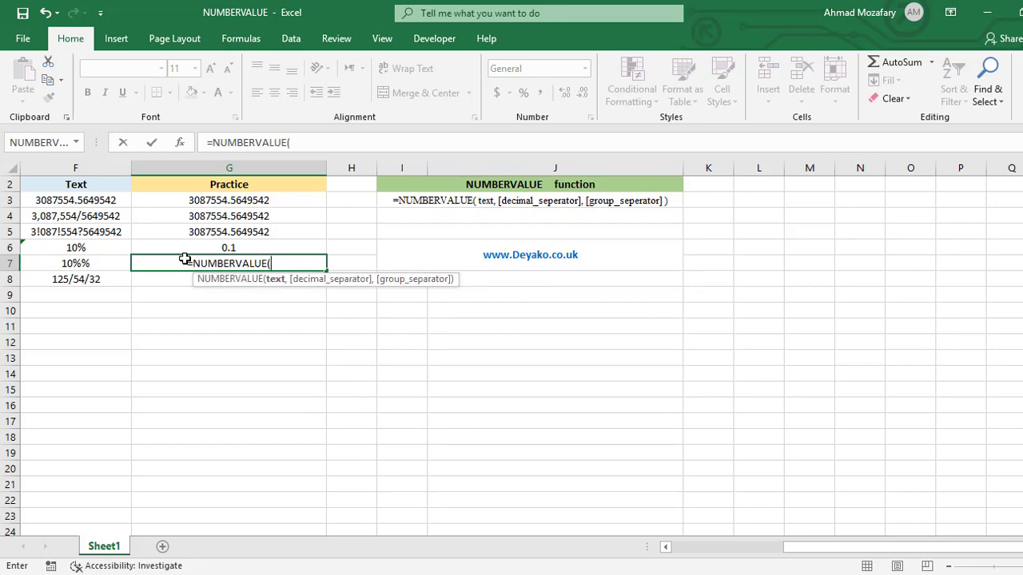
key(Left)
text())
key(Return)
click(187, 259)
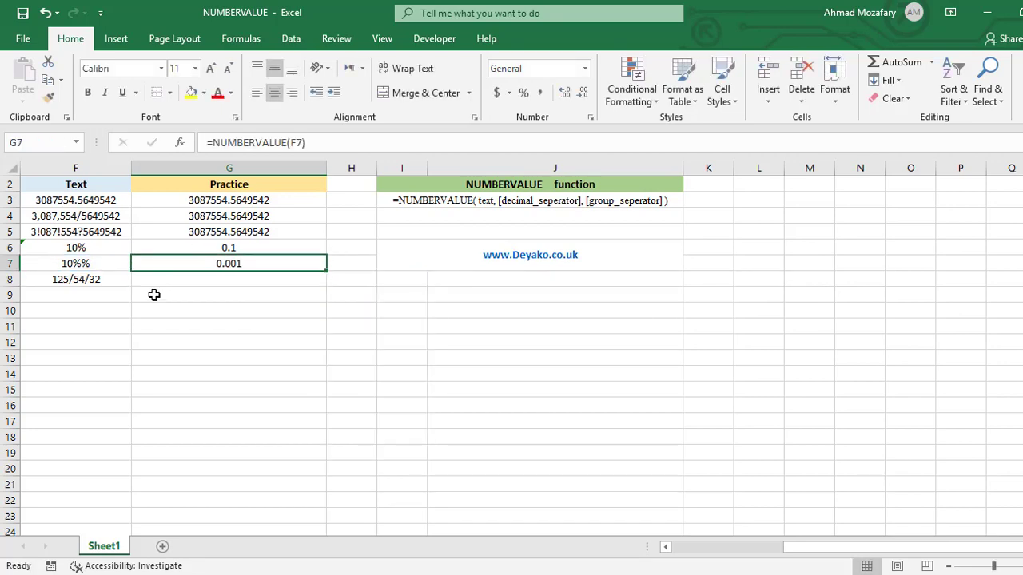
click(100, 288)
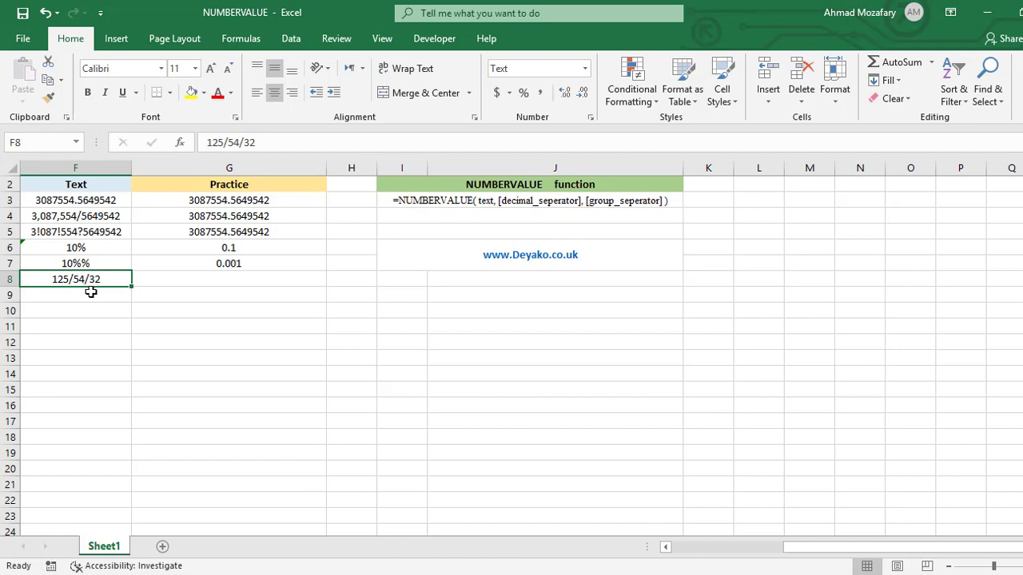
Enter =NUMBERVALUE(F8,"/") in G8, which returns #VALUE! for the text 125/54/32.
click(200, 279)
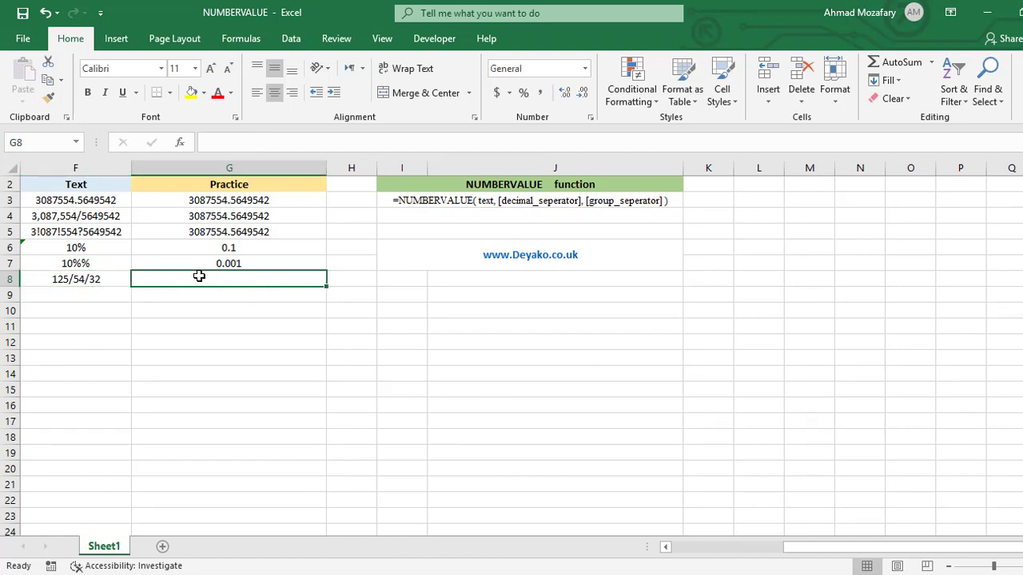
double_click(200, 279)
text(=NUM)
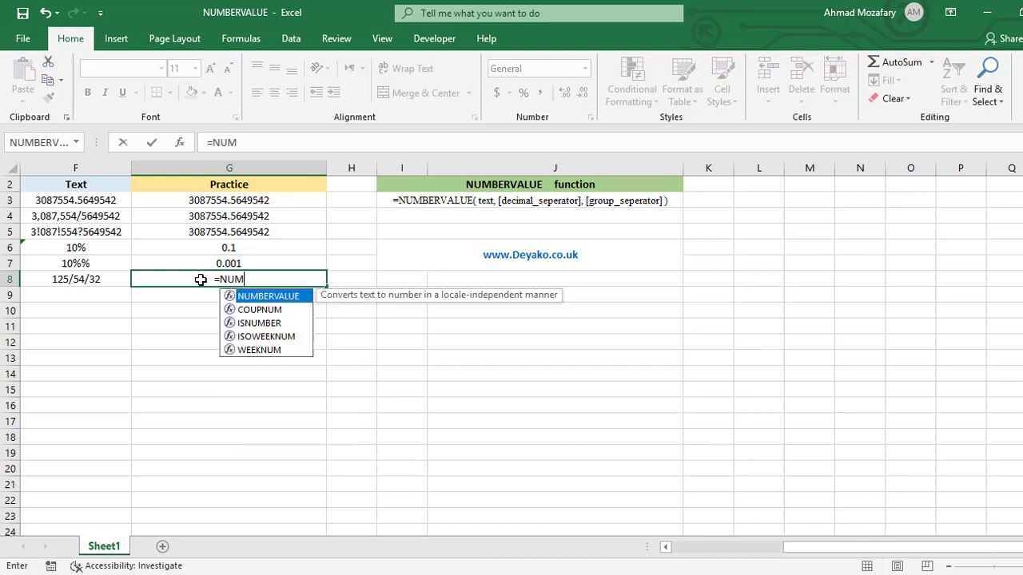
text(BERVAL)
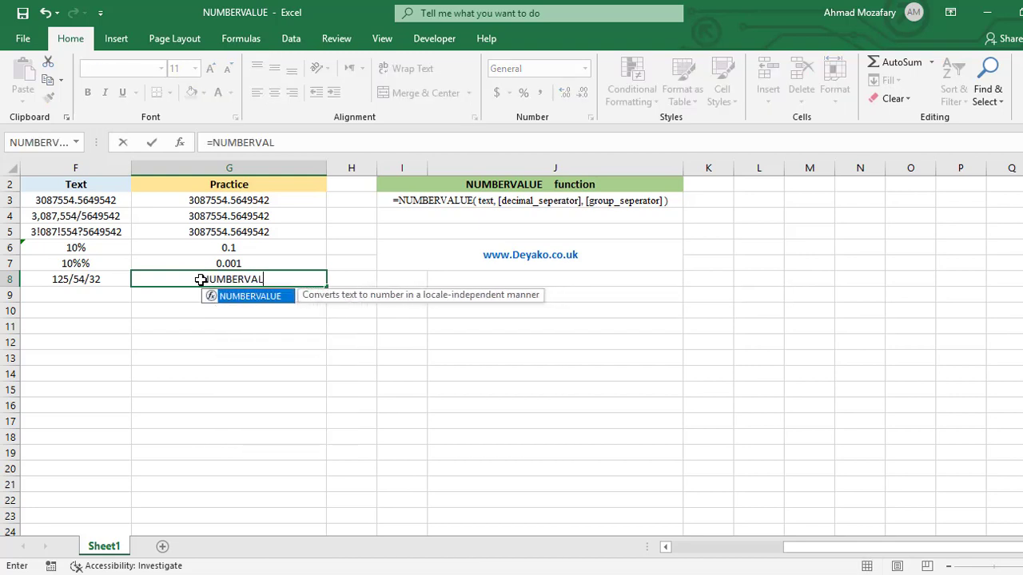
text(UE()
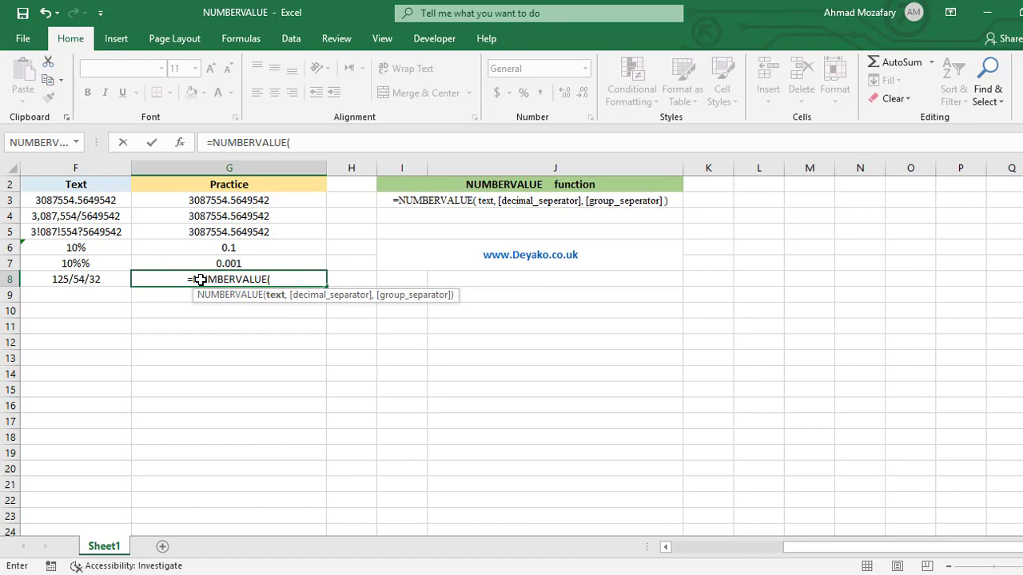
key(Left)
text(,")
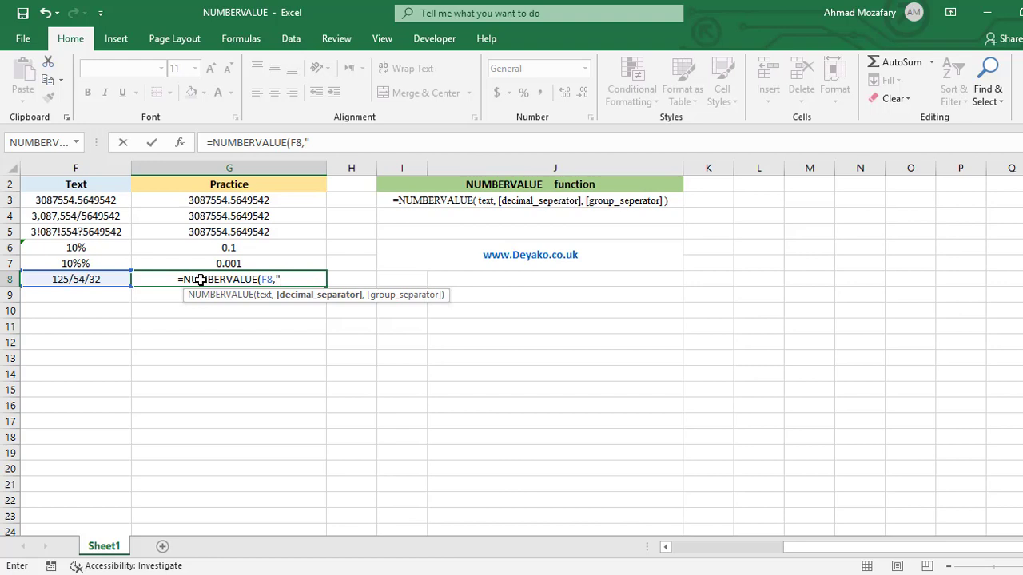
text(/")
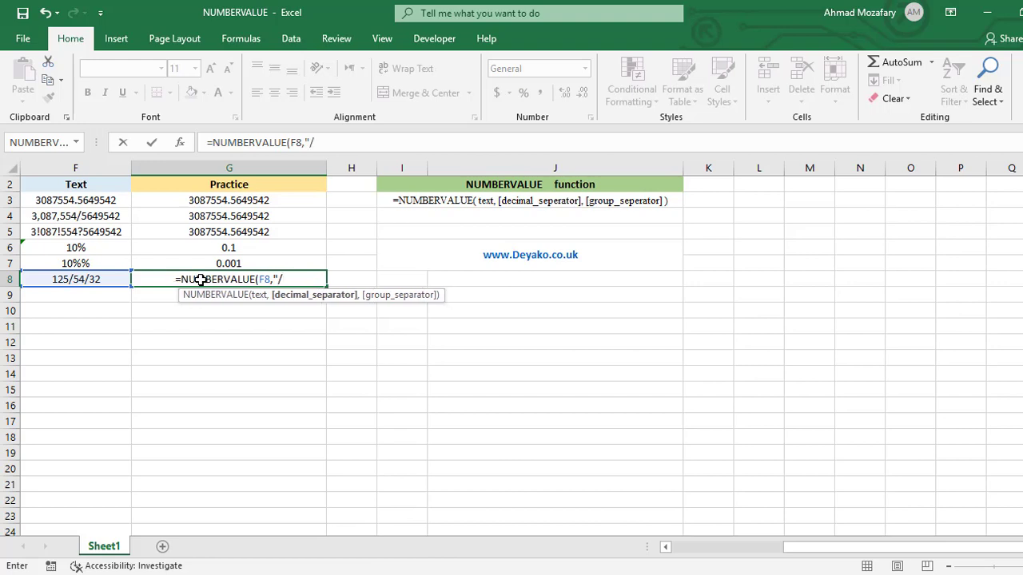
key(Return)
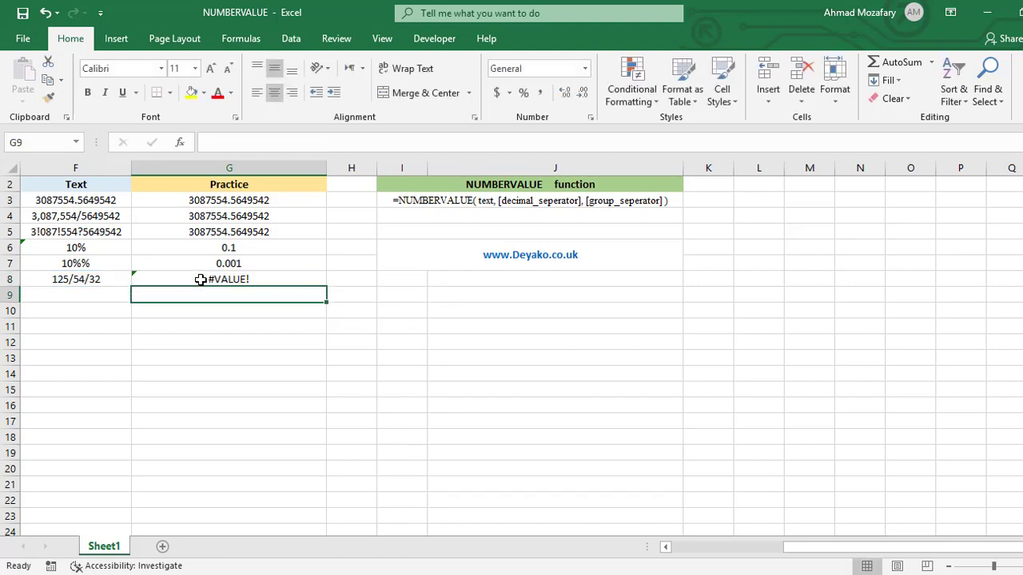
click(267, 277)
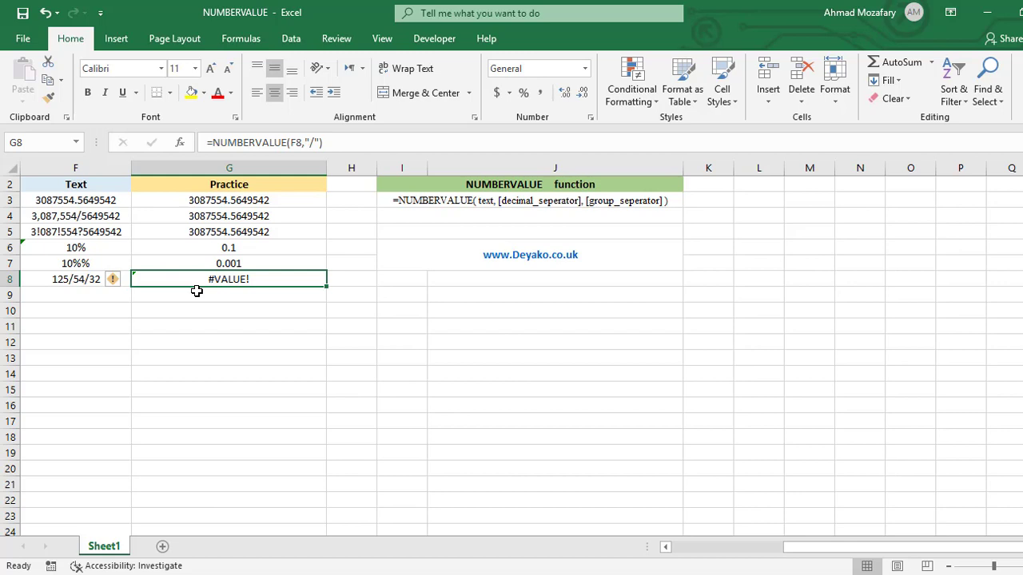
Delete the second slash in F8 so G8 shows 125.5432, then scroll the Deyako home page.
double_click(90, 280)
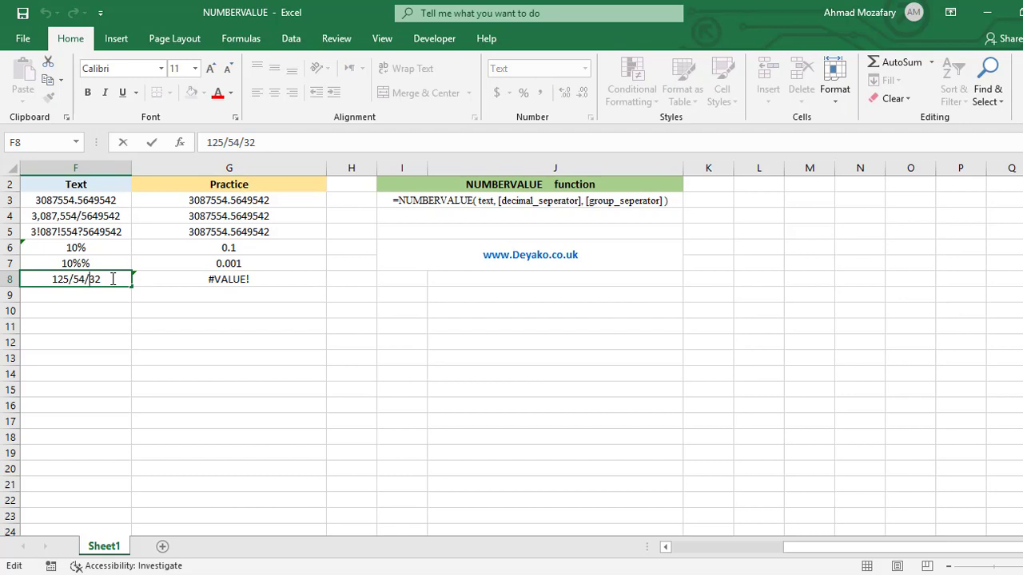
key(BackSpace)
key(Return)
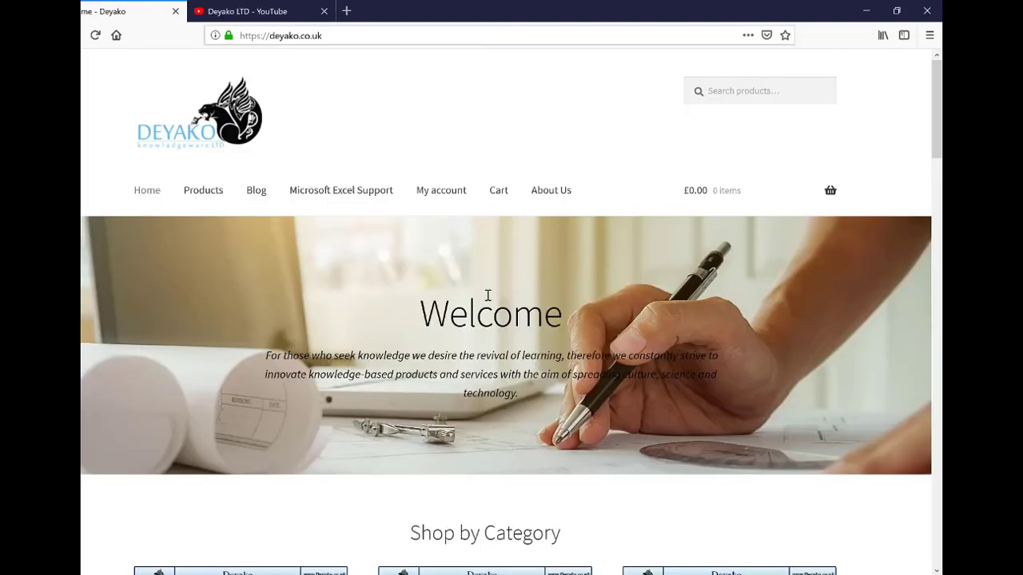
scroll(487, 296, down, 6)
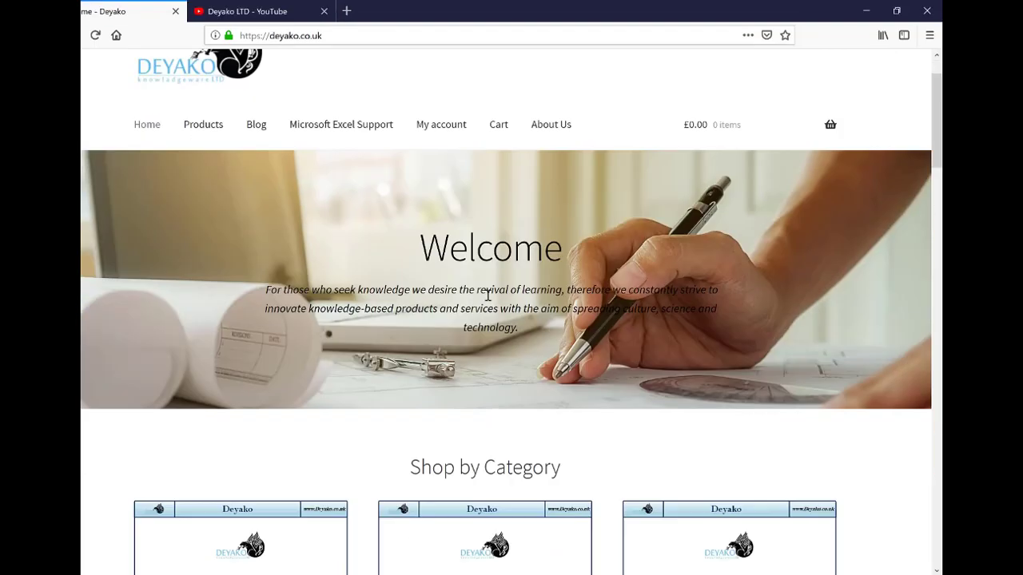